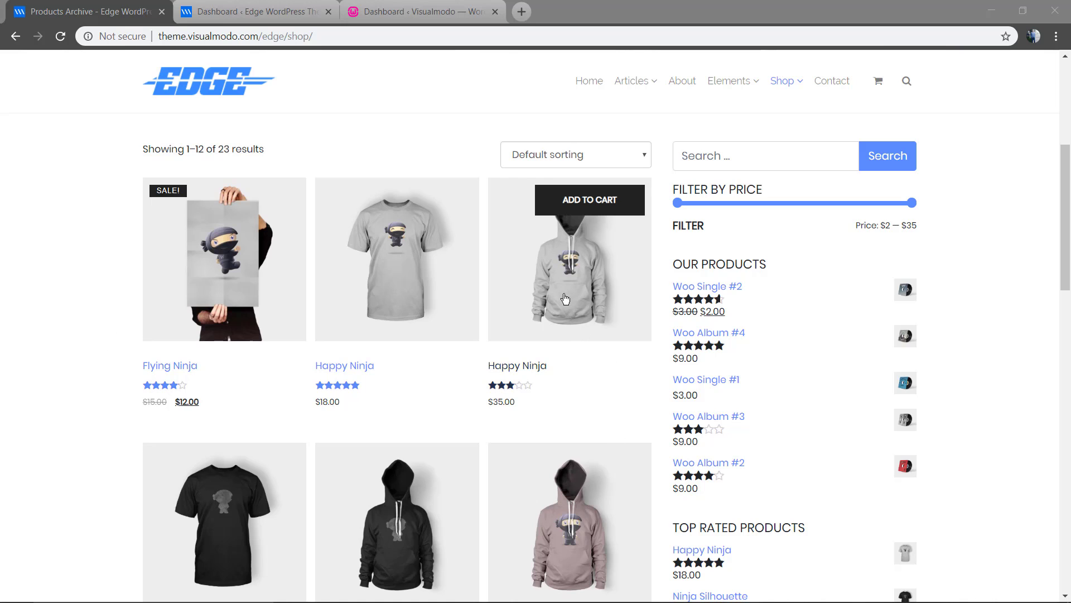
View the Flying Ninja product page on the Edge demo, then switch to its dashboard tab.
{"action": "left_click", "coordinate": [225, 214]}
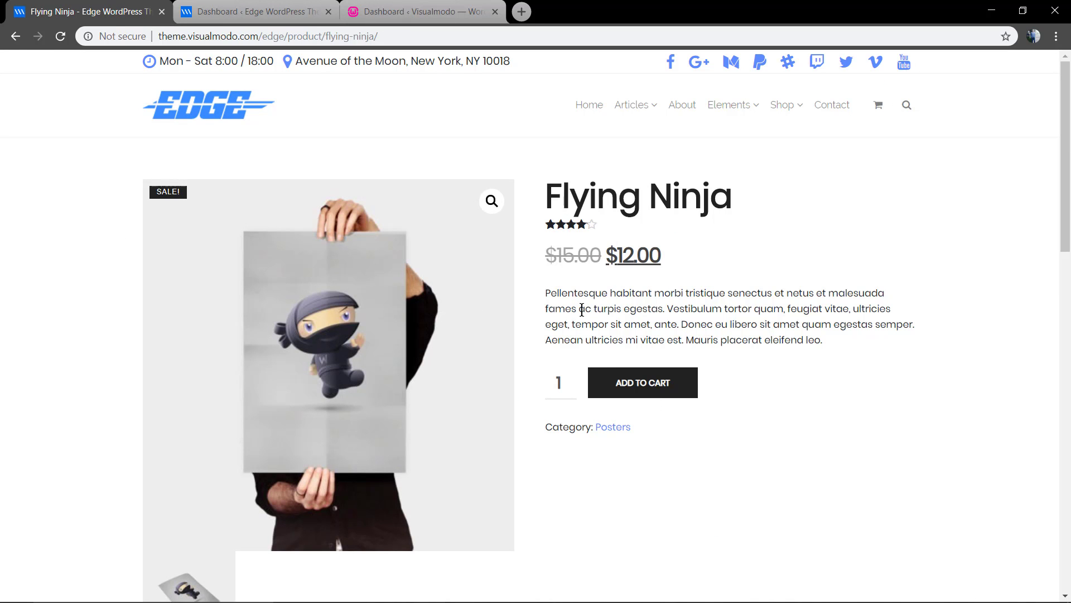
{"action": "scroll", "coordinate": [576, 384], "scroll_direction": "down", "scroll_amount": 3}
{"action": "scroll", "coordinate": [577, 376], "scroll_direction": "down", "scroll_amount": 3}
{"action": "scroll", "coordinate": [576, 376], "scroll_direction": "down", "scroll_amount": 4}
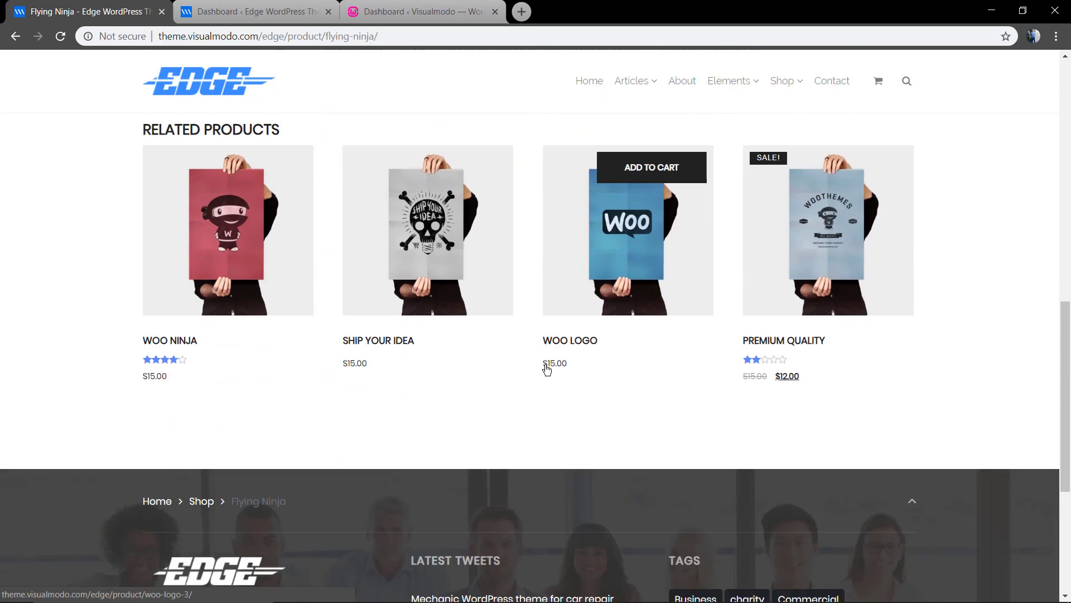
{"action": "scroll", "coordinate": [577, 376], "scroll_direction": "down", "scroll_amount": 1}
{"action": "scroll", "coordinate": [540, 367], "scroll_direction": "up", "scroll_amount": 3}
{"action": "scroll", "coordinate": [539, 367], "scroll_direction": "up", "scroll_amount": 4}
{"action": "scroll", "coordinate": [542, 366], "scroll_direction": "up", "scroll_amount": 4}
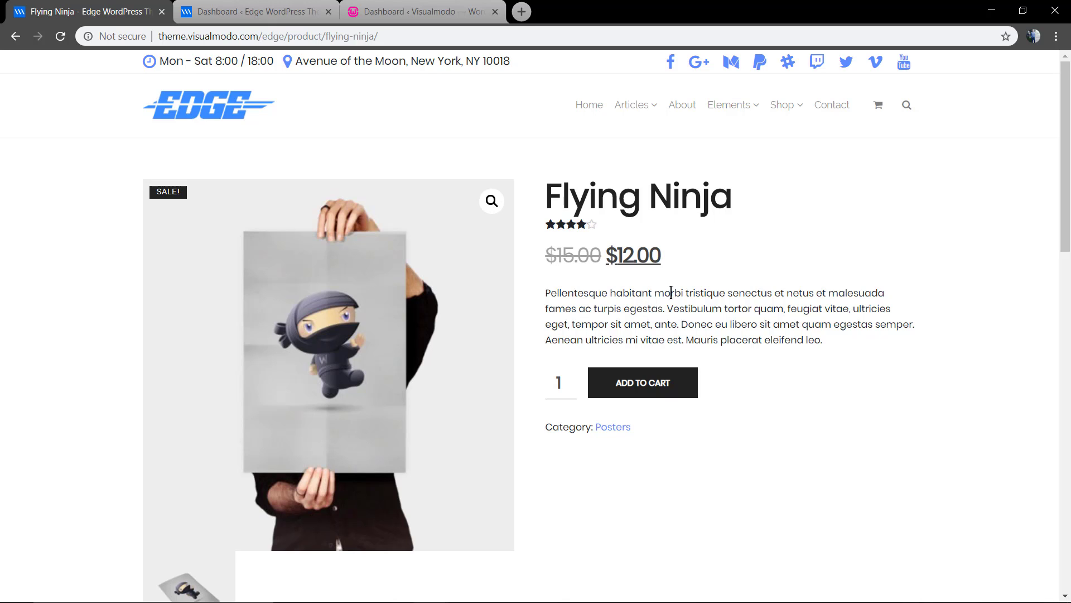
{"action": "left_click", "coordinate": [228, 10]}
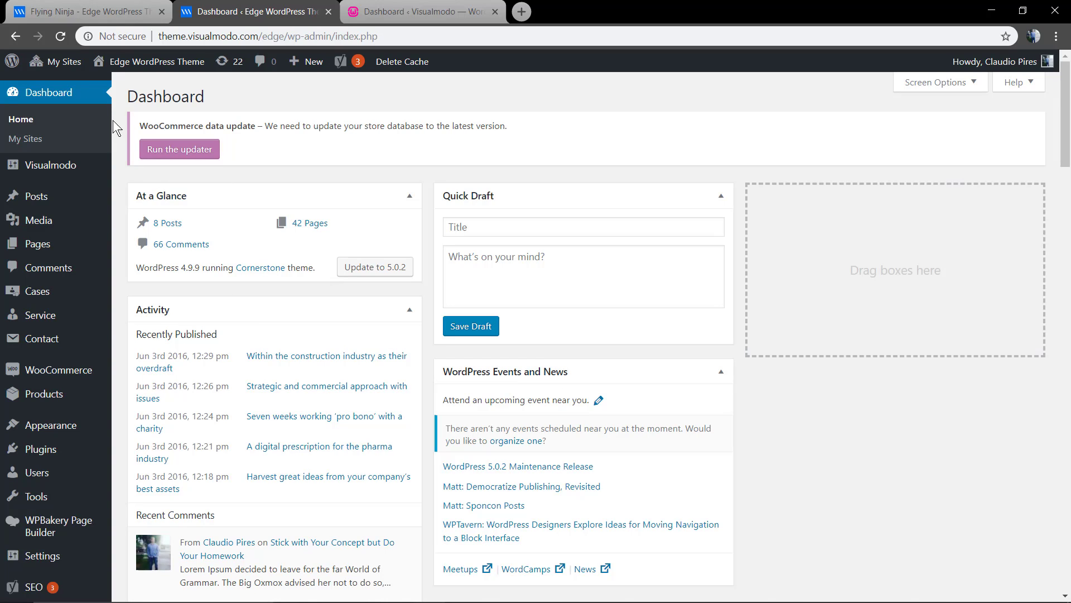
{"action": "mouse_move", "coordinate": [41, 399]}
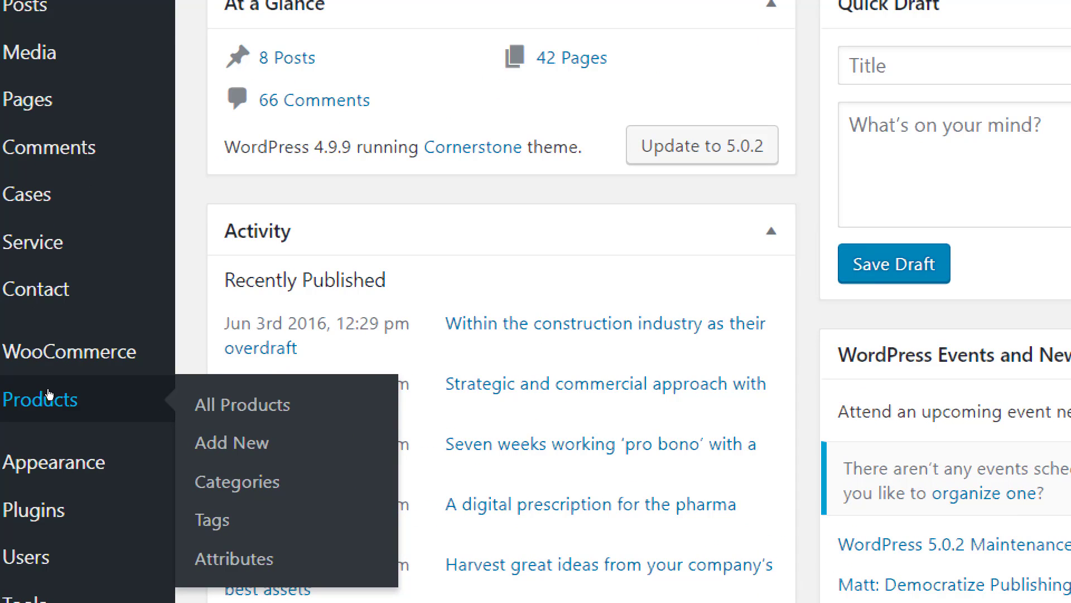
Go from All Products (23 items) to the Export Products page.
{"action": "left_click", "coordinate": [48, 395]}
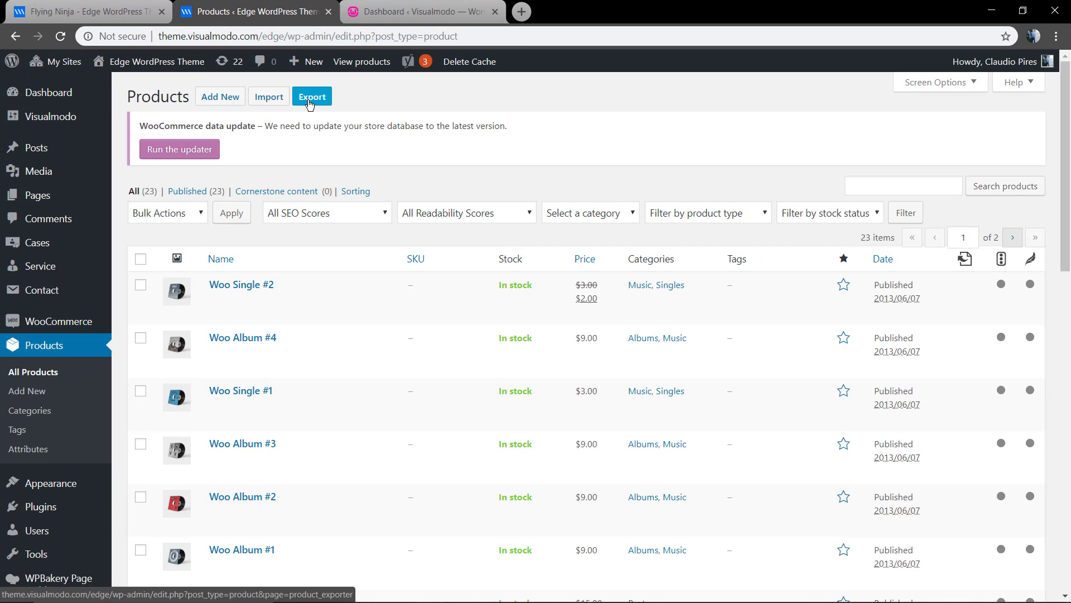
{"action": "left_click", "coordinate": [312, 97]}
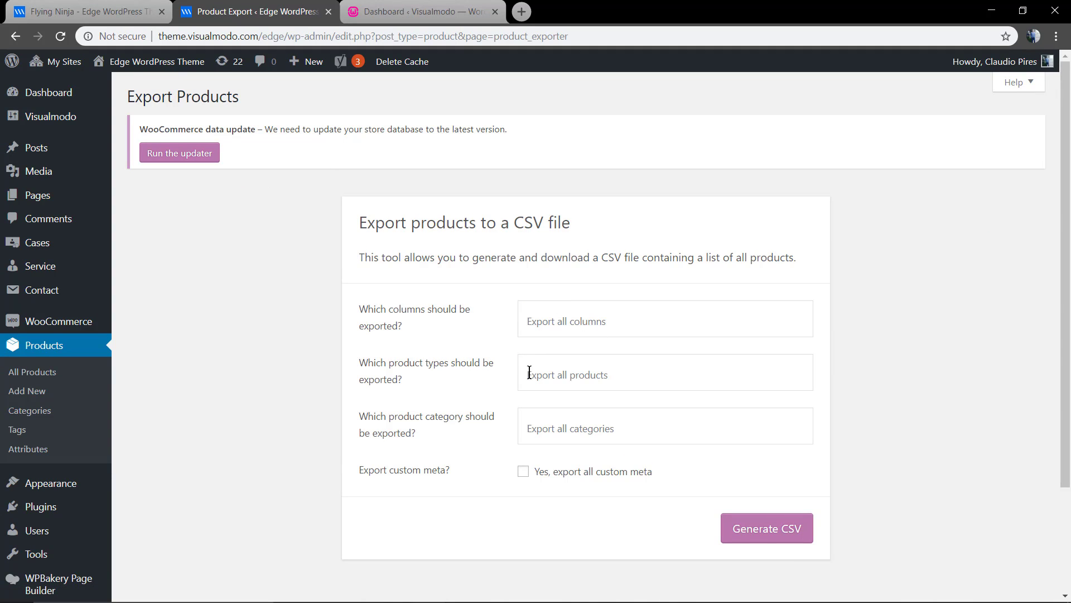
Generate the product CSV with all custom meta, then dismiss the download bar.
{"action": "left_click", "coordinate": [558, 475]}
{"action": "left_click", "coordinate": [755, 530]}
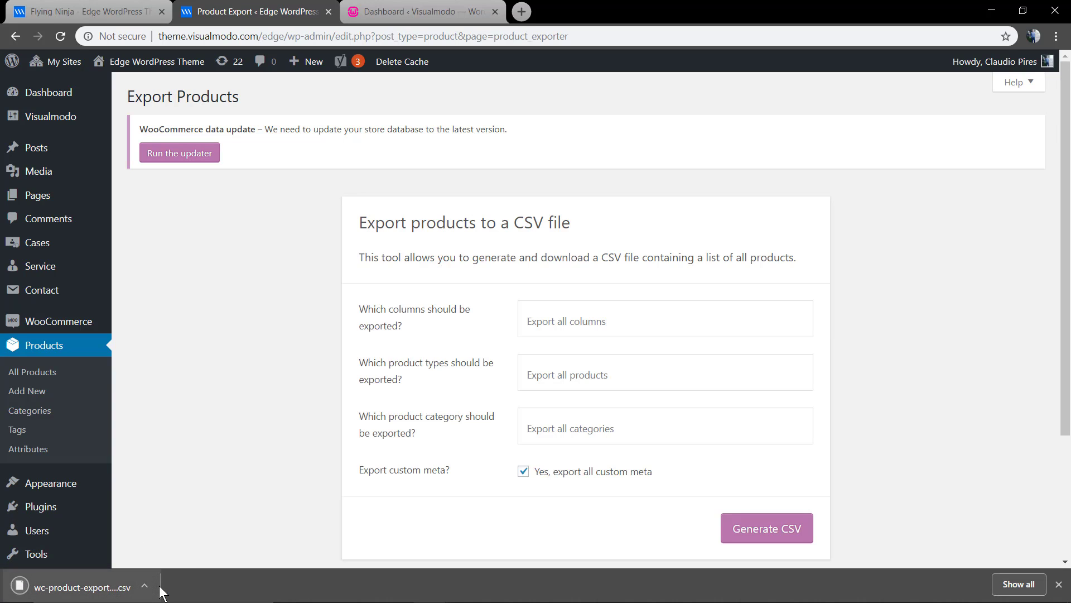
{"action": "left_click", "coordinate": [1060, 585]}
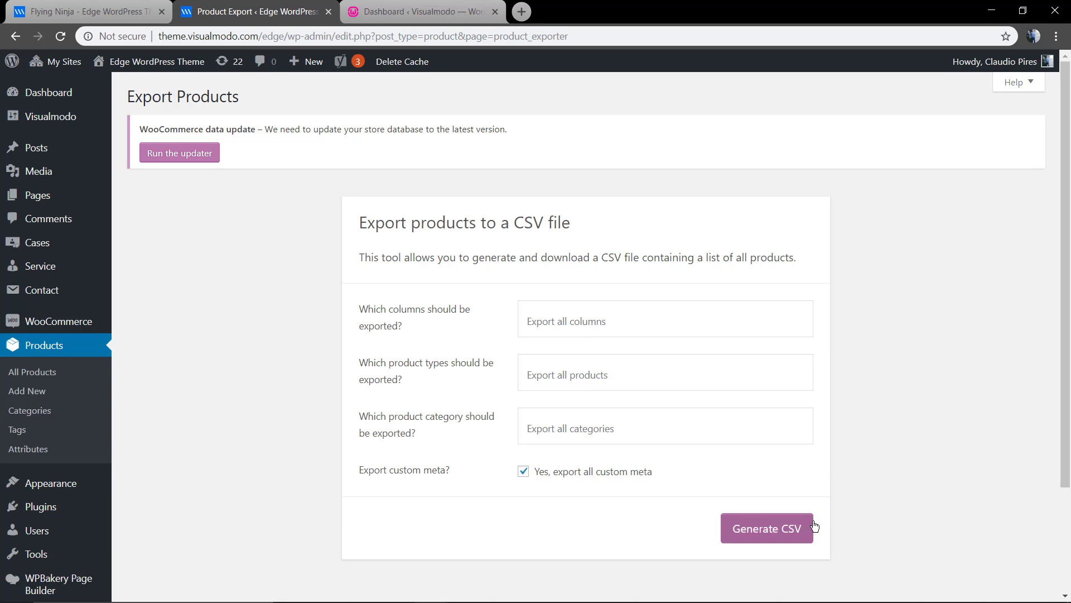
Switch to the localhost dashboard and preview its storefront in a new tab.
{"action": "left_click", "coordinate": [398, 6]}
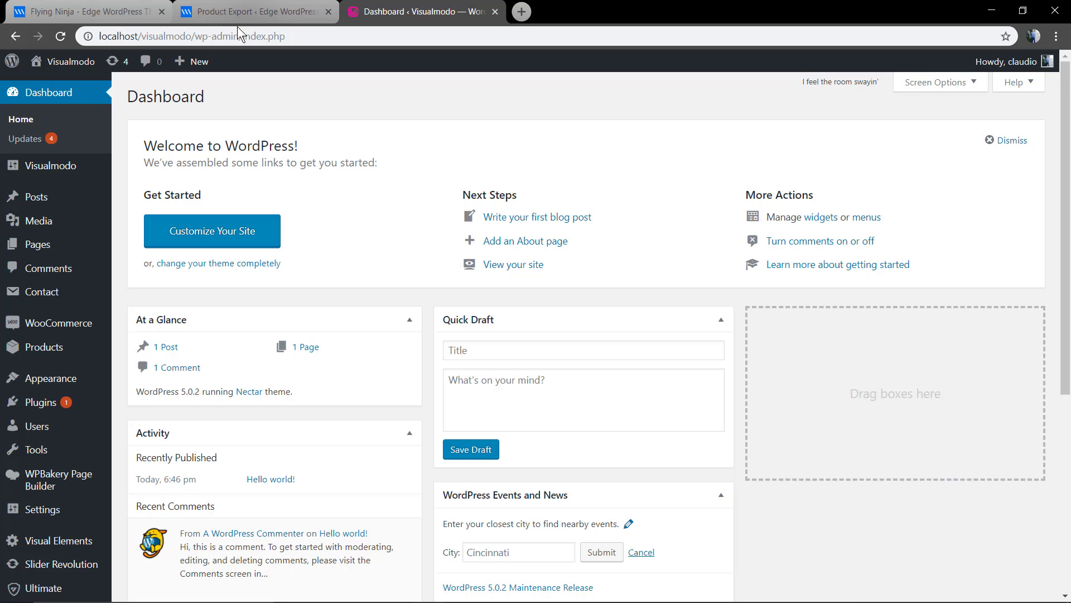
{"action": "right_click", "coordinate": [53, 87]}
{"action": "left_click", "coordinate": [77, 99]}
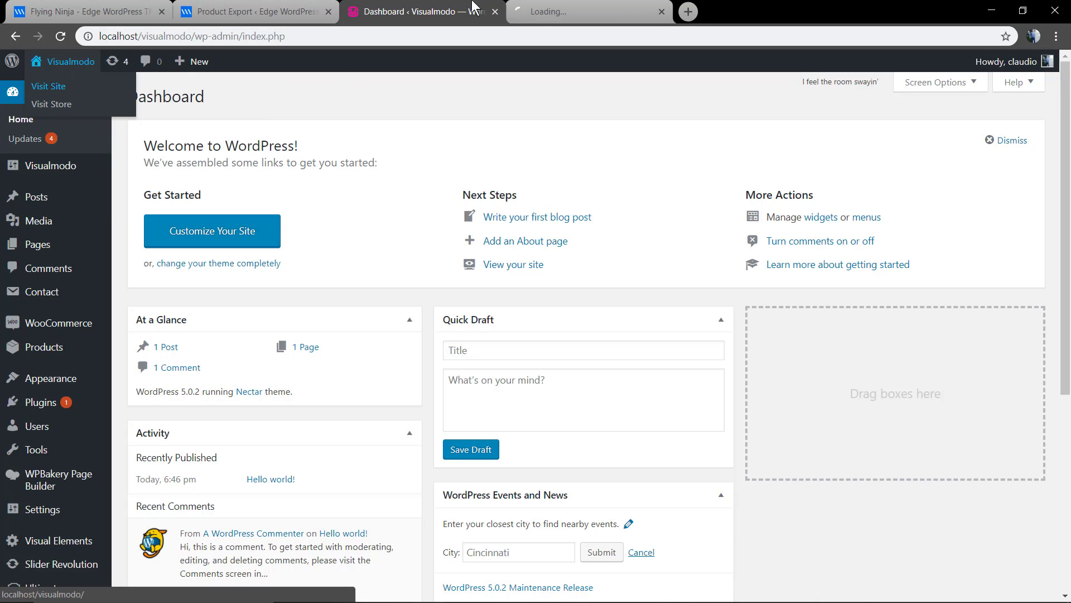
{"action": "left_click", "coordinate": [512, 12]}
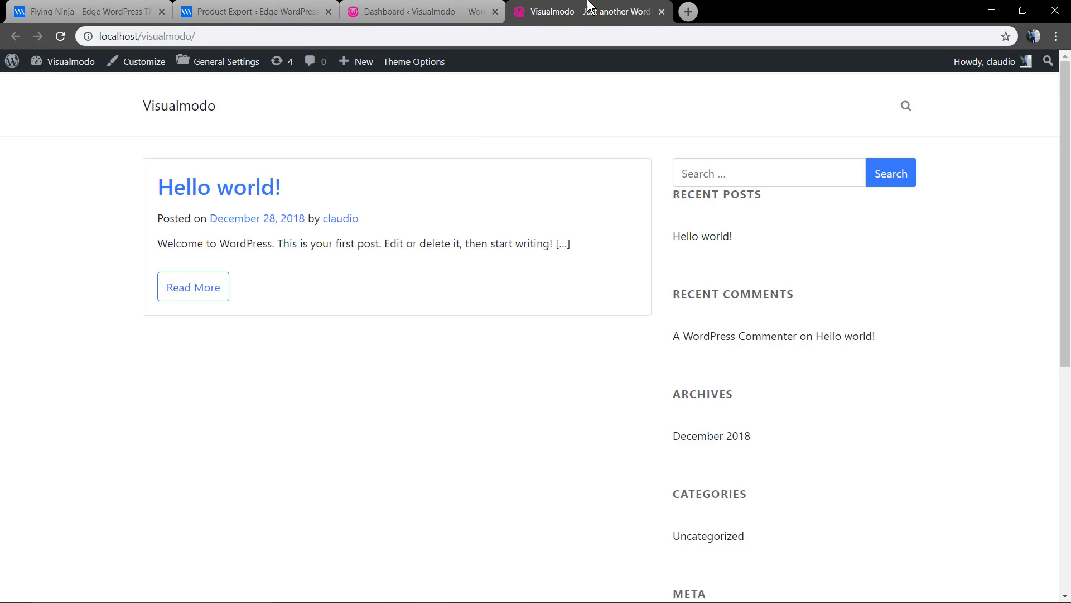
{"action": "left_click", "coordinate": [661, 11]}
{"action": "mouse_move", "coordinate": [43, 347]}
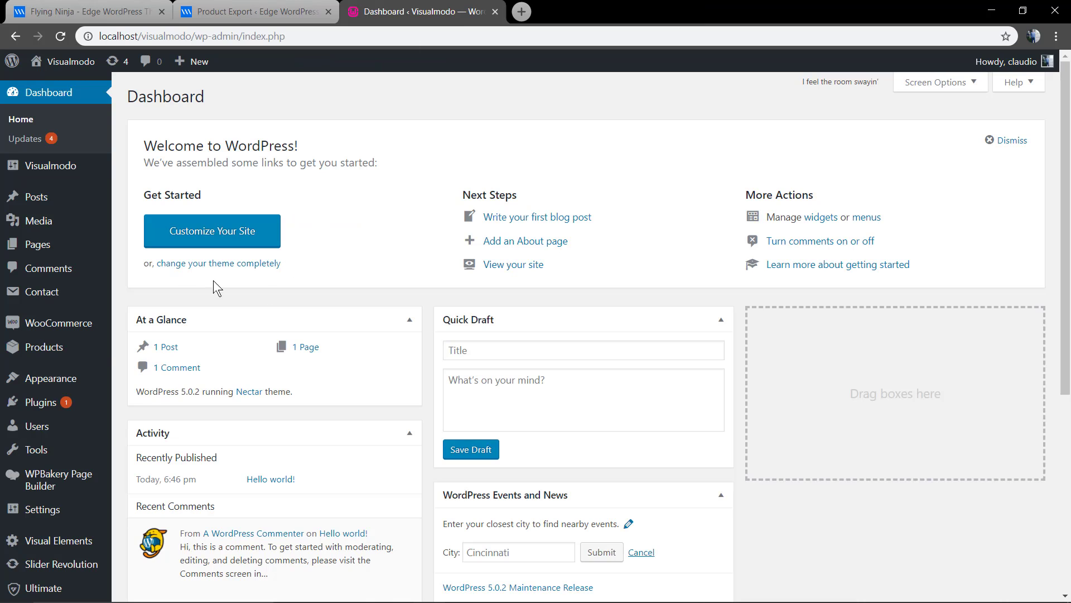
Open the local store's empty products list, briefly passing through Orders.
{"action": "left_click", "coordinate": [46, 347]}
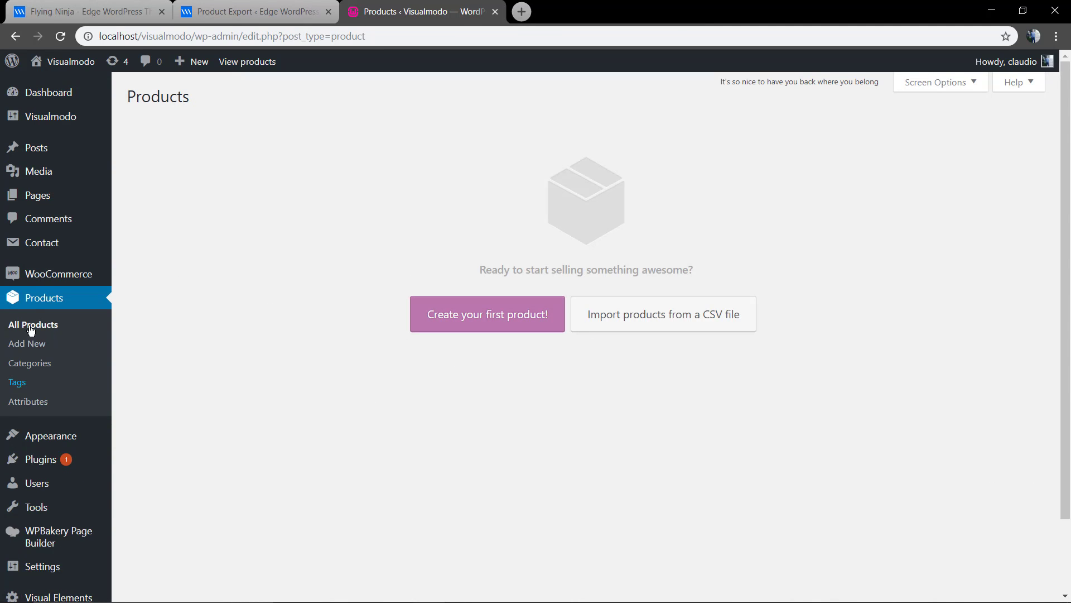
{"action": "left_click", "coordinate": [57, 276]}
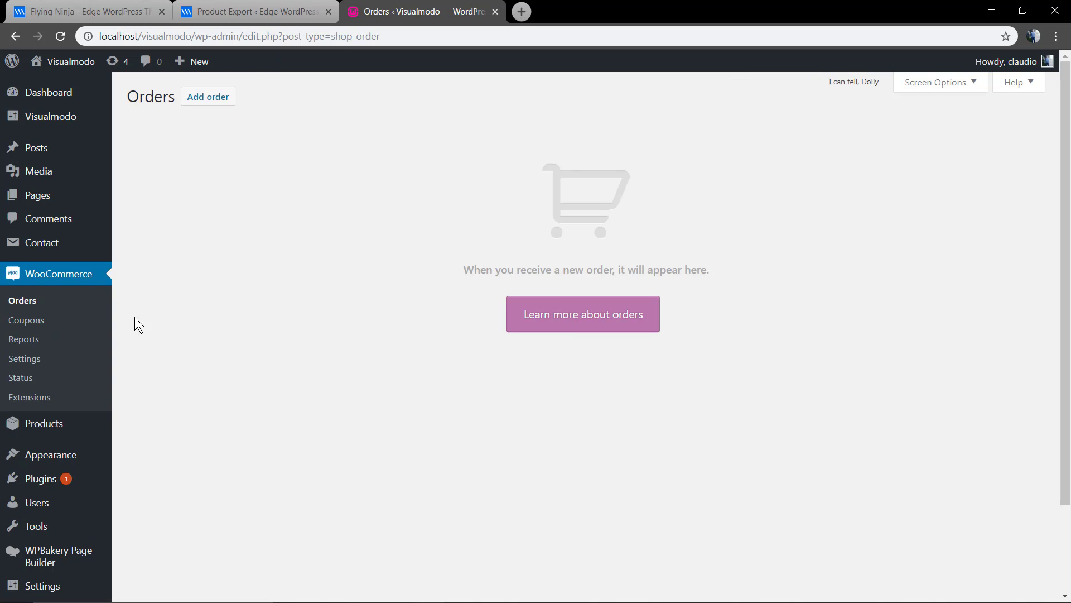
{"action": "mouse_move", "coordinate": [50, 455]}
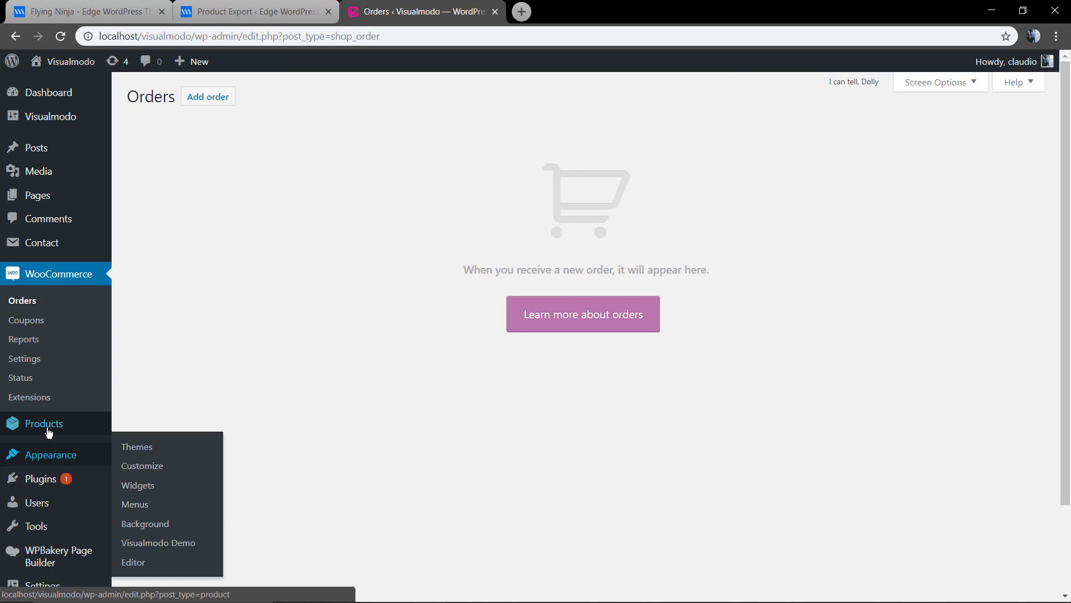
{"action": "left_click", "coordinate": [17, 425]}
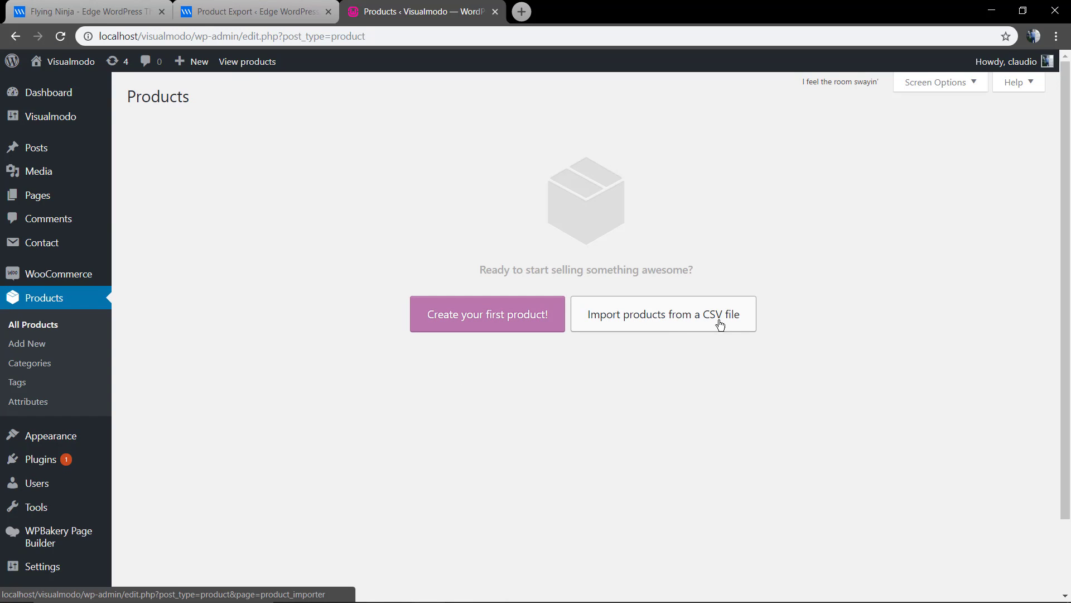
Choose the exported wc-product CSV in the importer and continue to column mapping.
{"action": "left_click", "coordinate": [697, 325]}
{"action": "left_click", "coordinate": [668, 323]}
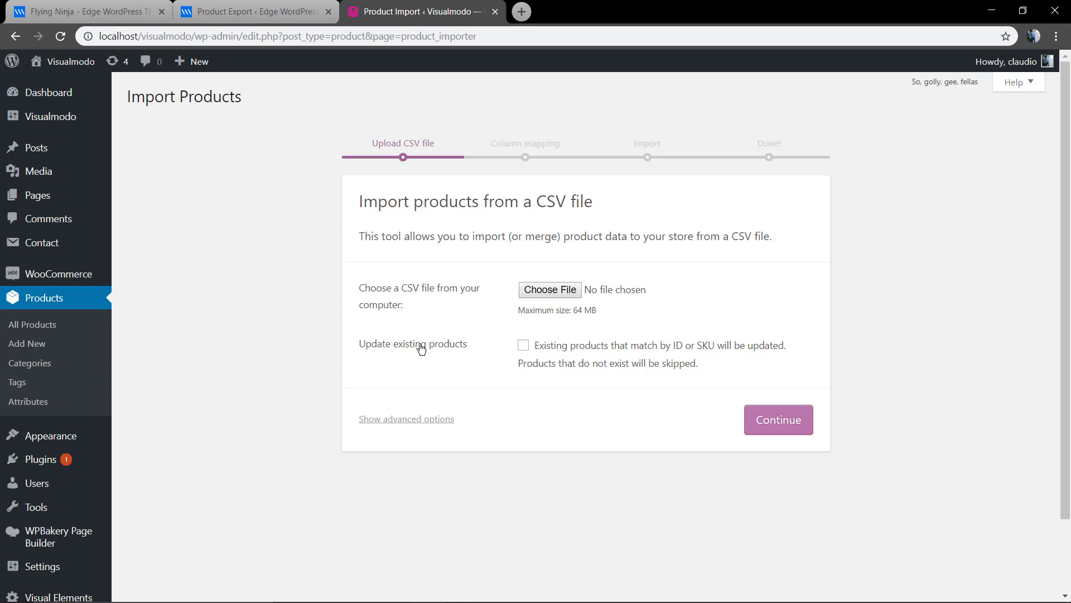
{"action": "left_click", "coordinate": [552, 294]}
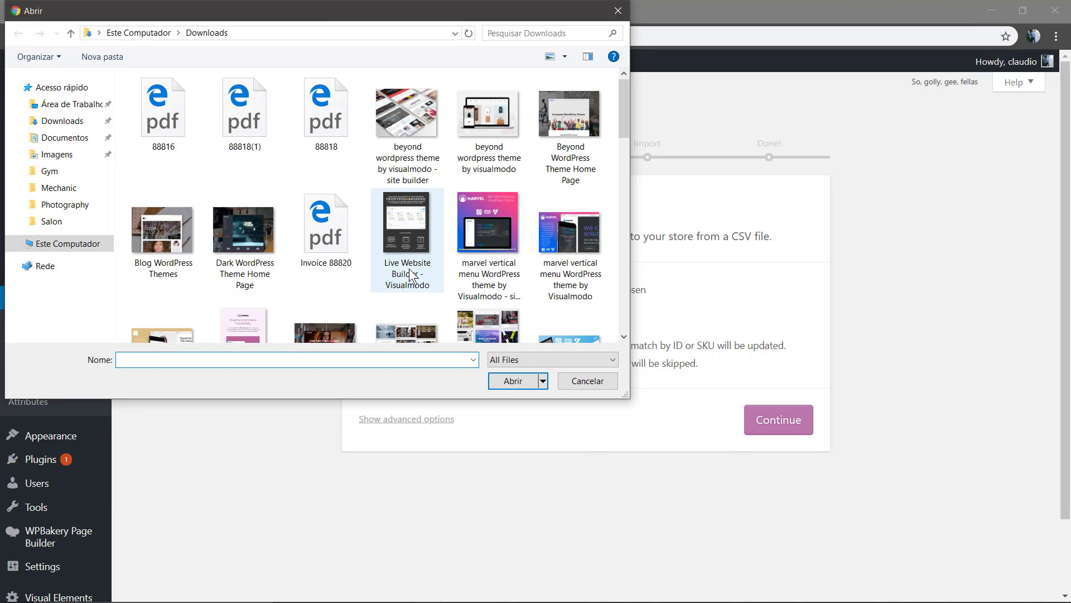
{"action": "scroll", "coordinate": [345, 272], "scroll_direction": "down", "scroll_amount": 3}
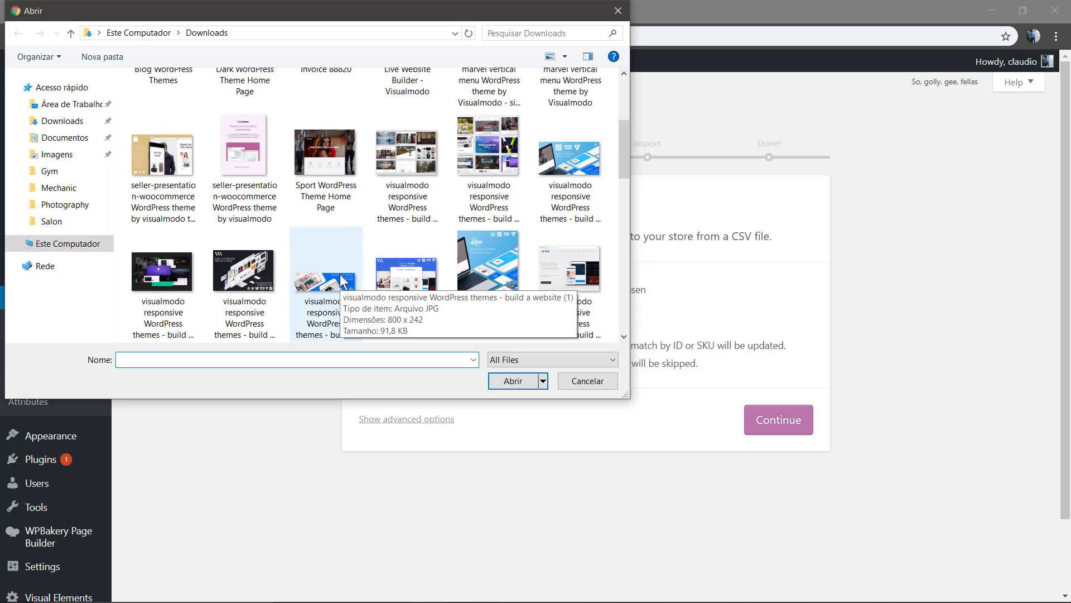
{"action": "scroll", "coordinate": [341, 274], "scroll_direction": "down", "scroll_amount": 3}
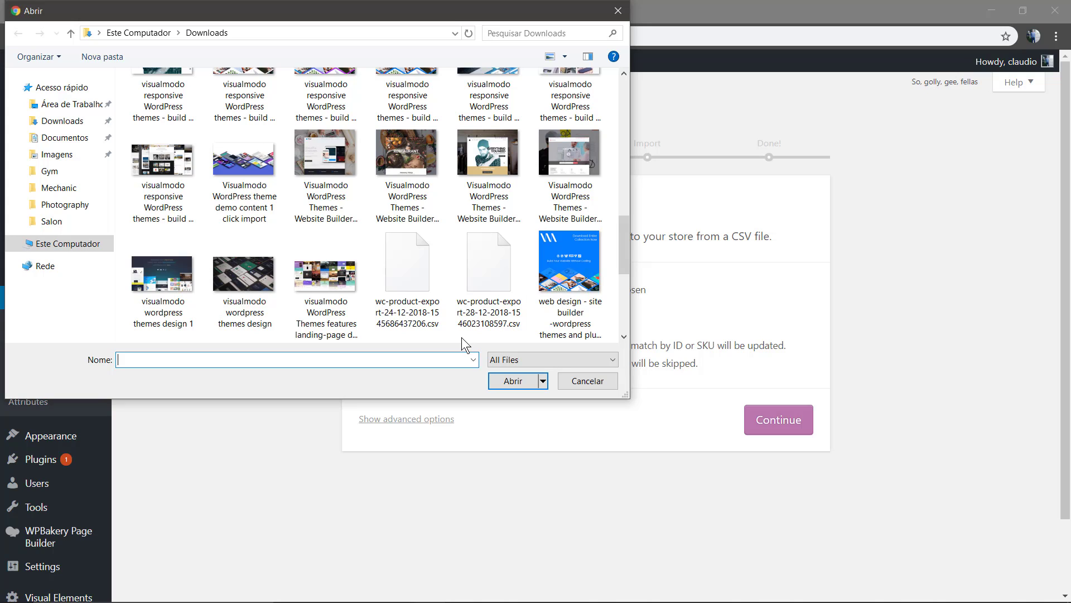
{"action": "left_click", "coordinate": [478, 274]}
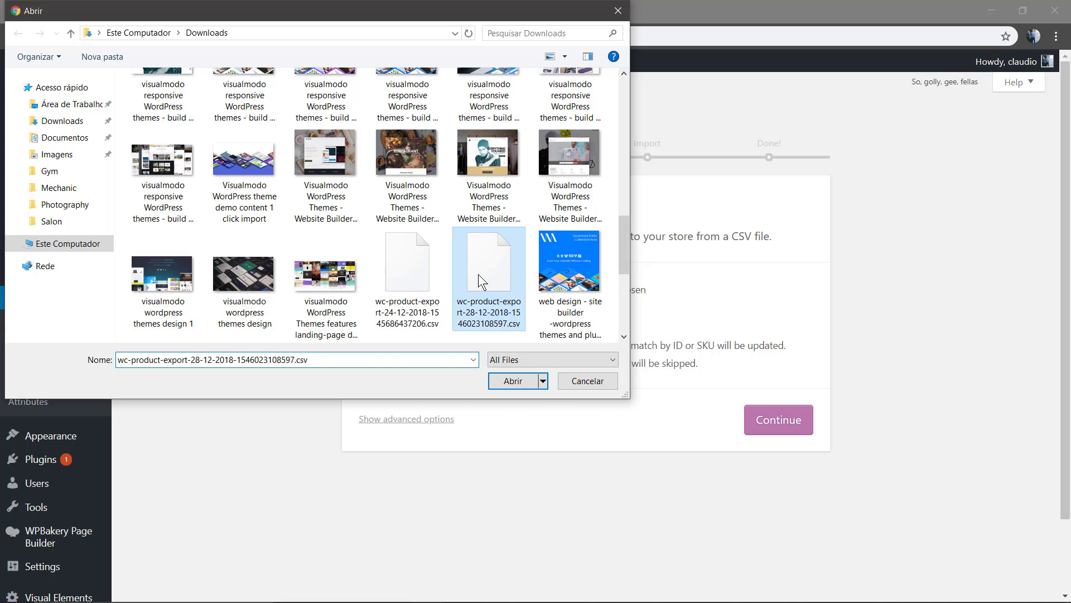
{"action": "double_click", "coordinate": [478, 274]}
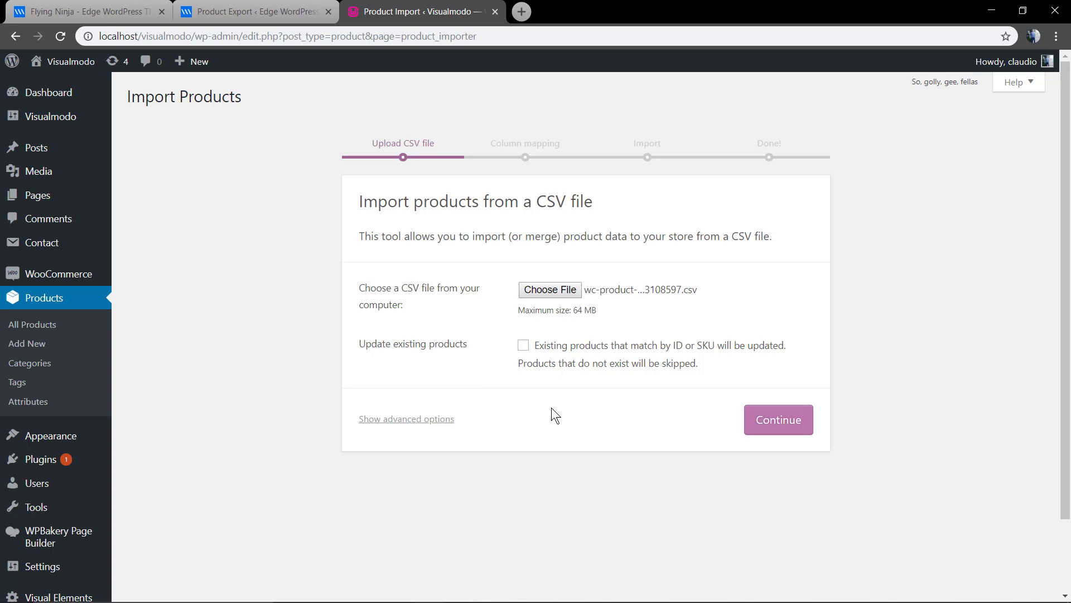
{"action": "left_click", "coordinate": [790, 423]}
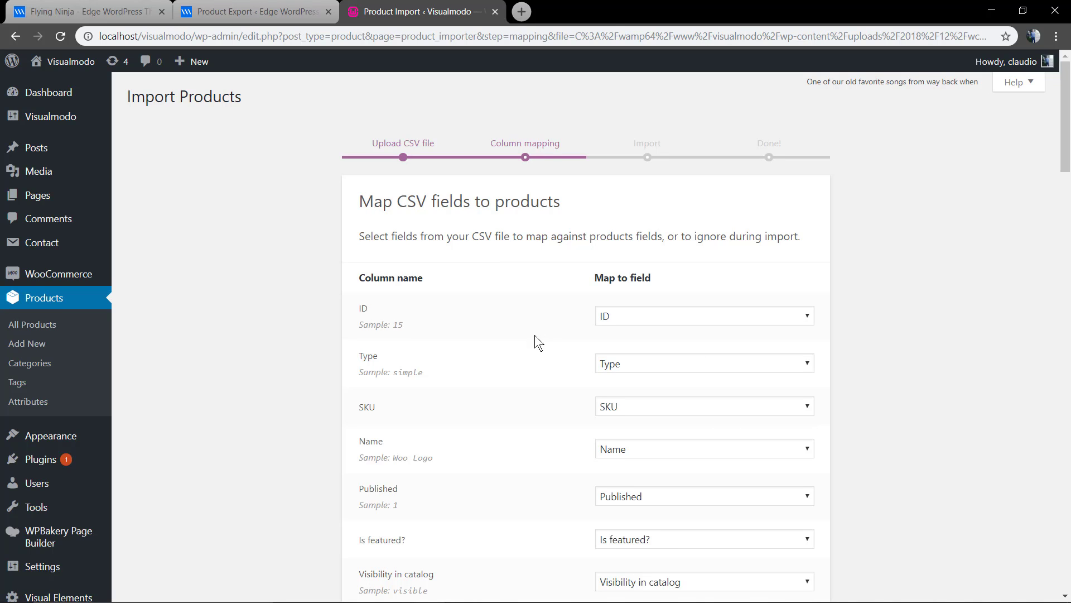
{"action": "scroll", "coordinate": [524, 335], "scroll_direction": "down", "scroll_amount": 2}
{"action": "scroll", "coordinate": [543, 344], "scroll_direction": "down", "scroll_amount": 3}
{"action": "scroll", "coordinate": [534, 326], "scroll_direction": "down", "scroll_amount": 1}
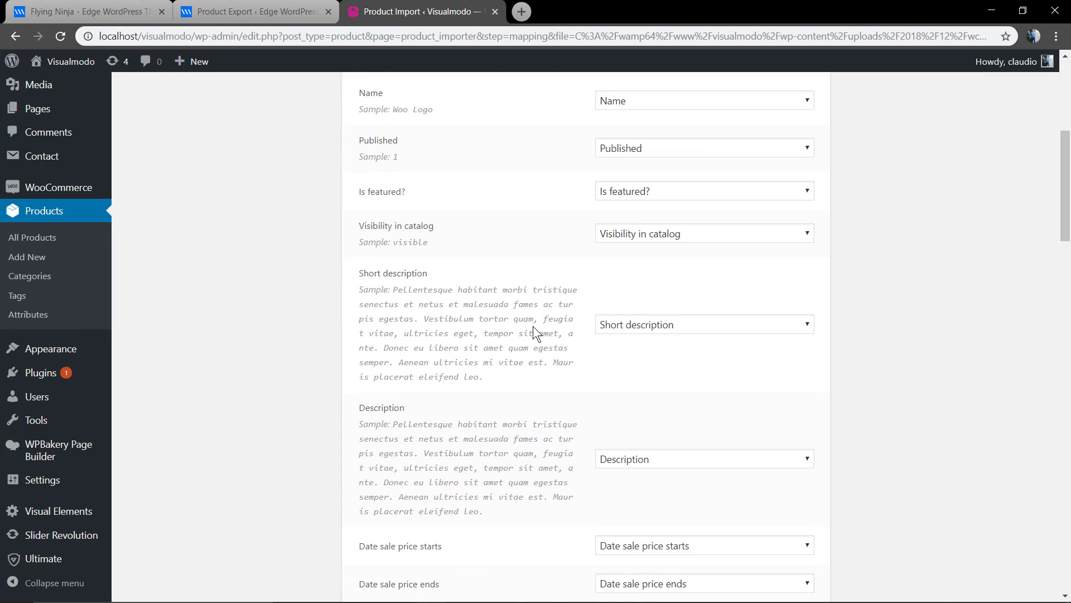
{"action": "scroll", "coordinate": [534, 326], "scroll_direction": "down", "scroll_amount": 2}
{"action": "scroll", "coordinate": [531, 325], "scroll_direction": "down", "scroll_amount": 2}
{"action": "scroll", "coordinate": [531, 325], "scroll_direction": "down", "scroll_amount": 2}
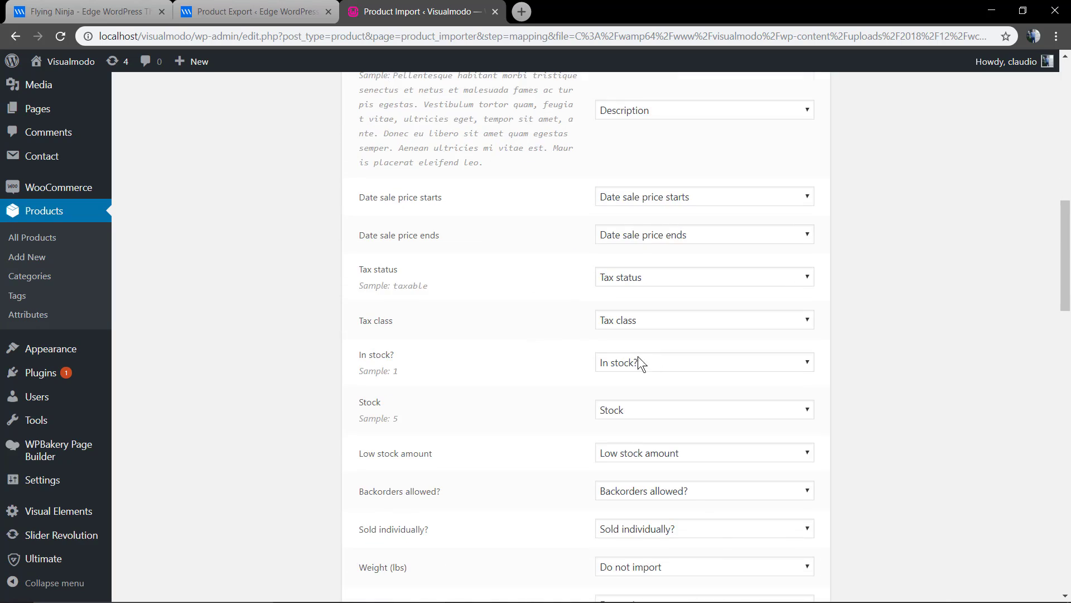
{"action": "scroll", "coordinate": [447, 352], "scroll_direction": "down", "scroll_amount": 1}
{"action": "scroll", "coordinate": [449, 348], "scroll_direction": "down", "scroll_amount": 3}
{"action": "scroll", "coordinate": [515, 355], "scroll_direction": "down", "scroll_amount": 2}
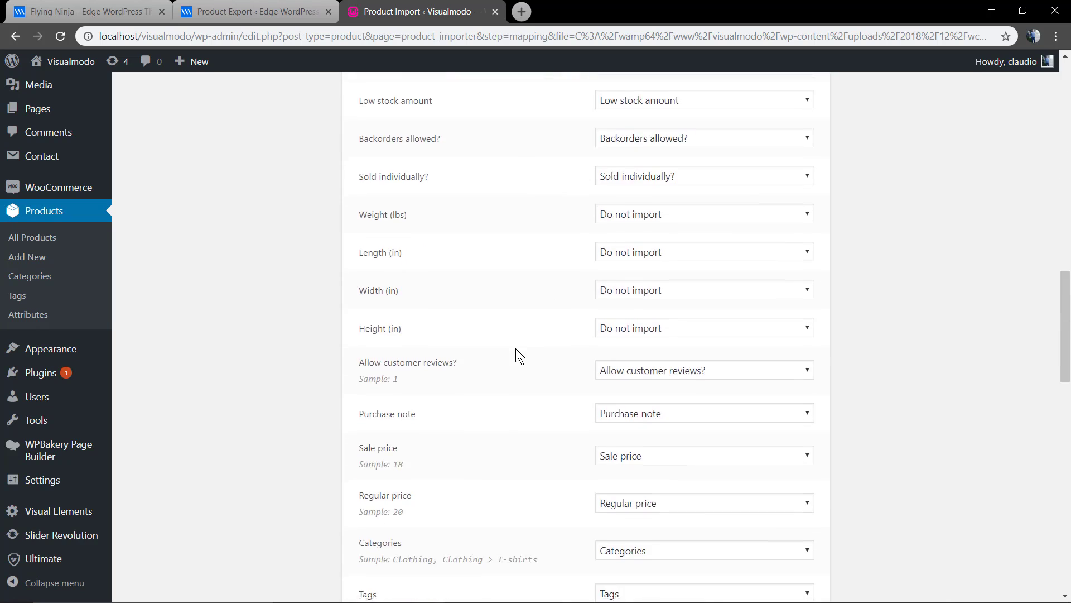
{"action": "scroll", "coordinate": [515, 348], "scroll_direction": "down", "scroll_amount": 4}
{"action": "scroll", "coordinate": [514, 348], "scroll_direction": "down", "scroll_amount": 2}
{"action": "scroll", "coordinate": [512, 347], "scroll_direction": "down", "scroll_amount": 2}
{"action": "scroll", "coordinate": [509, 346], "scroll_direction": "down", "scroll_amount": 5}
{"action": "scroll", "coordinate": [510, 346], "scroll_direction": "down", "scroll_amount": 3}
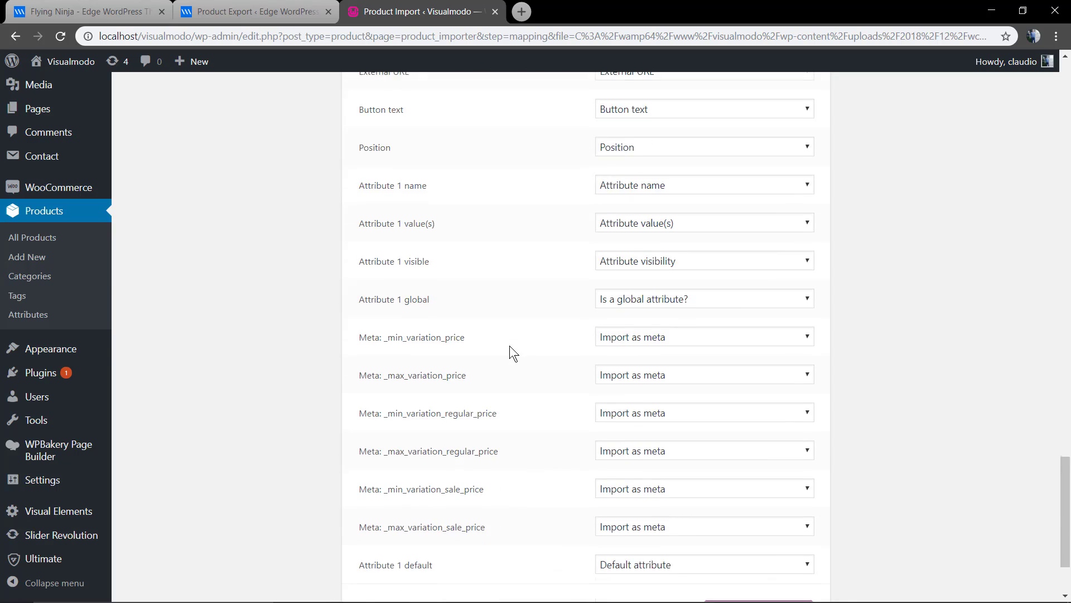
{"action": "scroll", "coordinate": [510, 346], "scroll_direction": "down", "scroll_amount": 2}
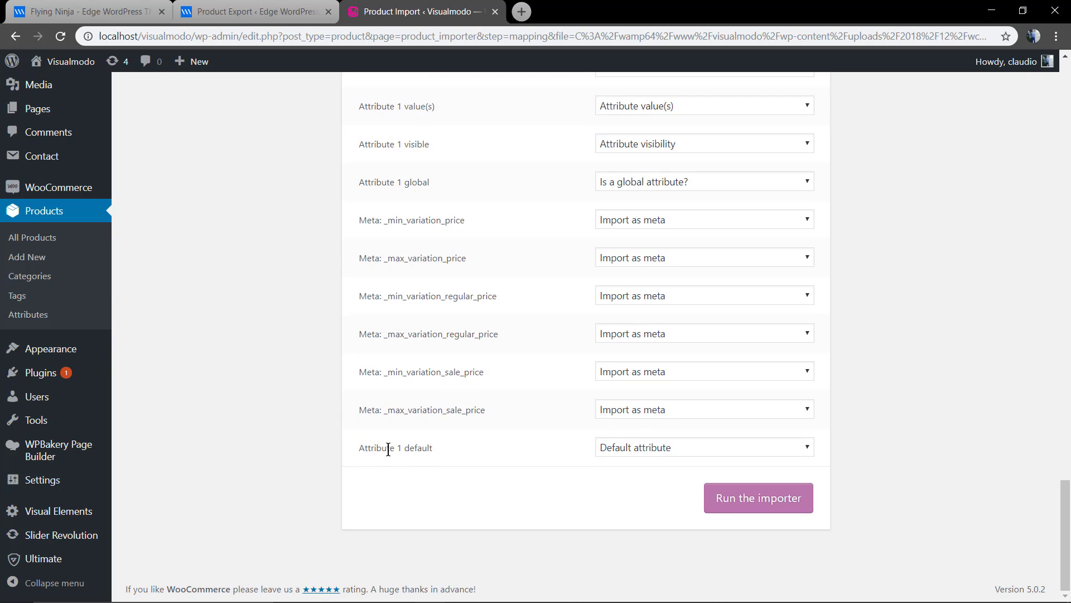
Keep the default column mappings and run the importer, bringing in 27 products.
{"action": "left_click", "coordinate": [758, 505]}
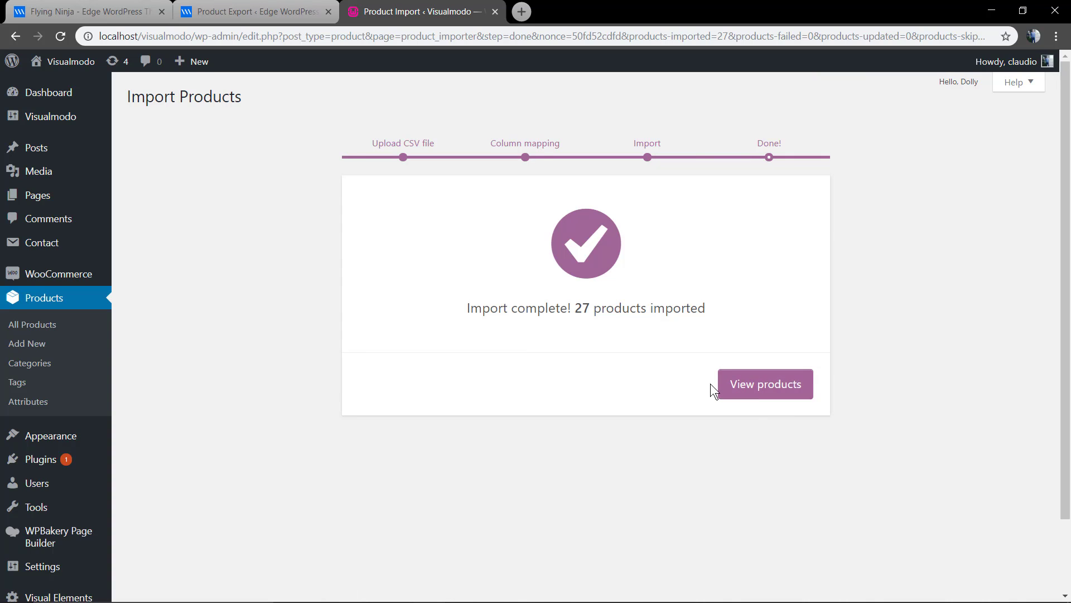
Open the imported Flying Ninja from All Products, then follow its permalink to the storefront.
{"action": "left_click", "coordinate": [757, 384]}
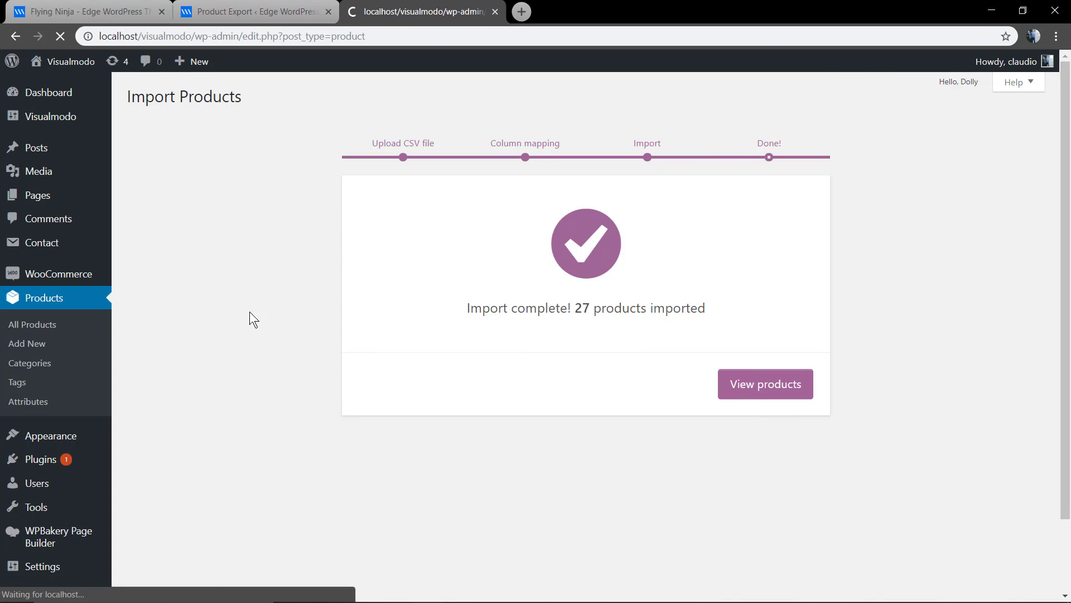
{"action": "scroll", "coordinate": [317, 236], "scroll_direction": "down", "scroll_amount": 5}
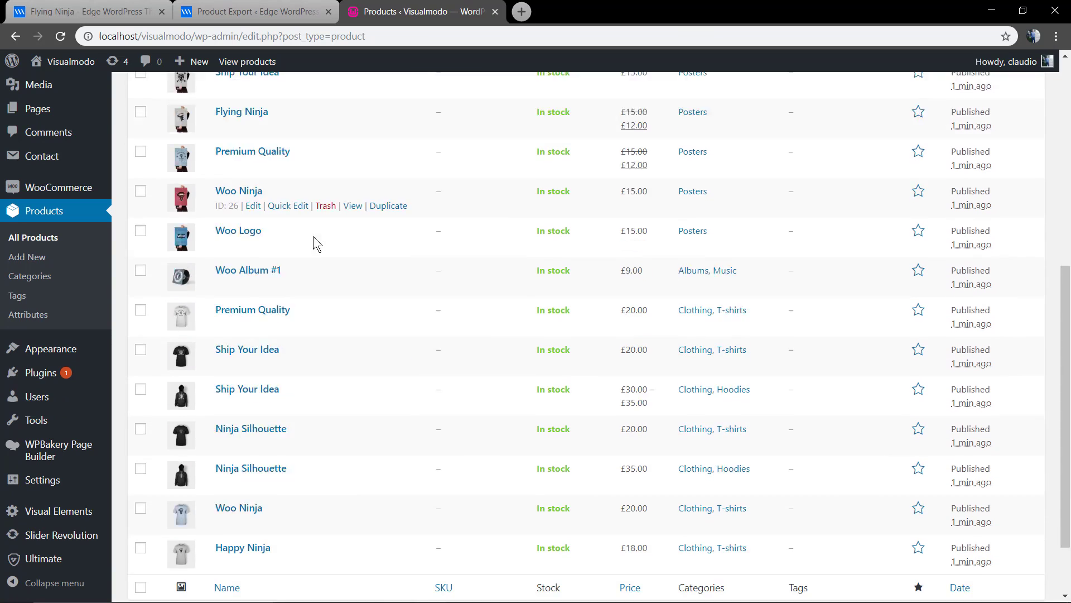
{"action": "scroll", "coordinate": [327, 360], "scroll_direction": "up", "scroll_amount": 3}
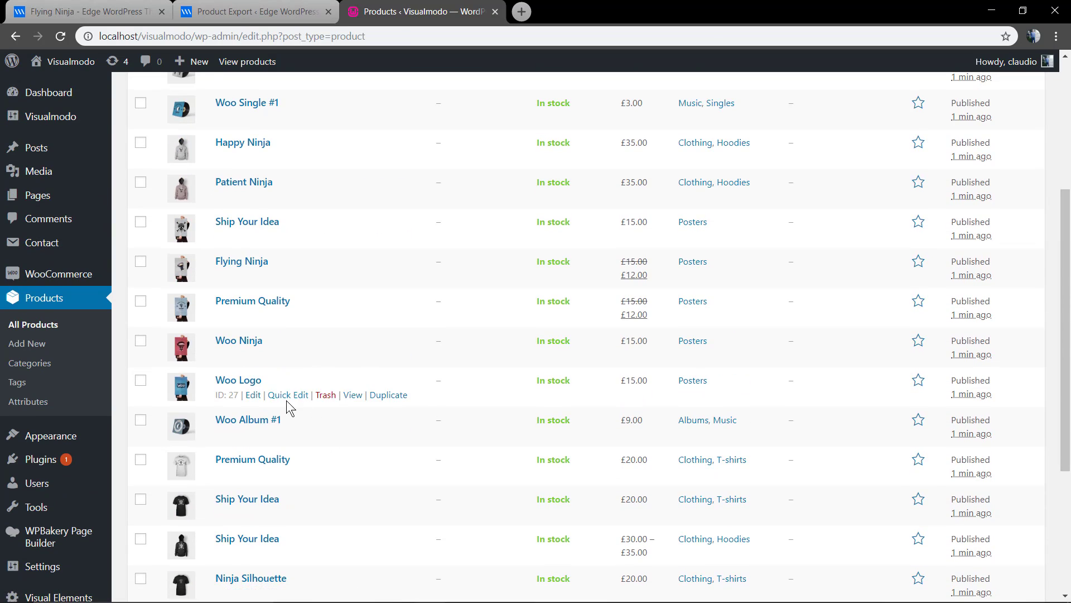
{"action": "scroll", "coordinate": [283, 392], "scroll_direction": "up", "scroll_amount": 1}
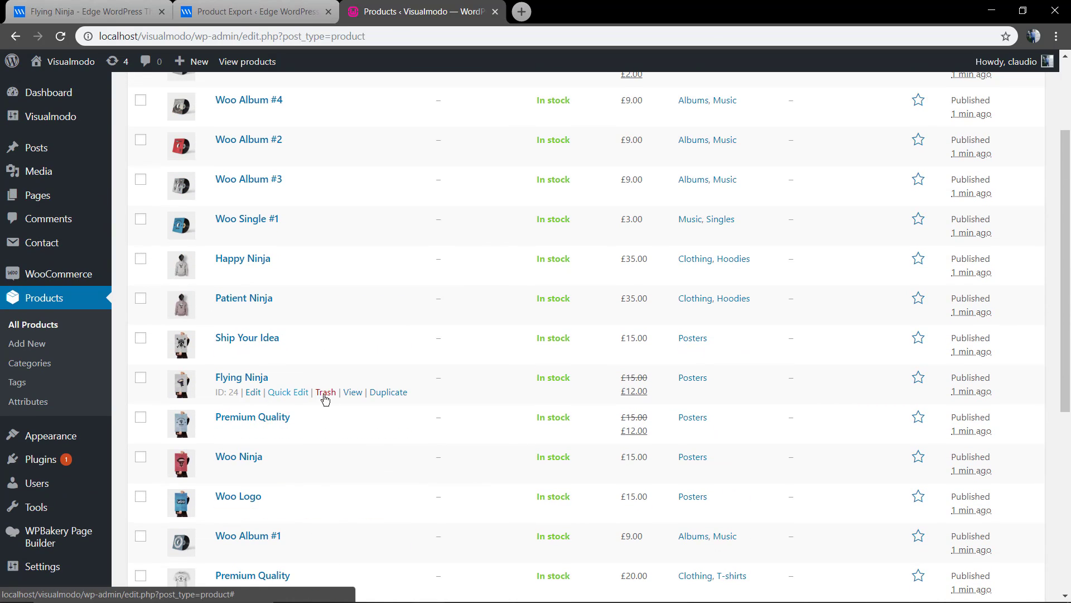
{"action": "left_click", "coordinate": [258, 379]}
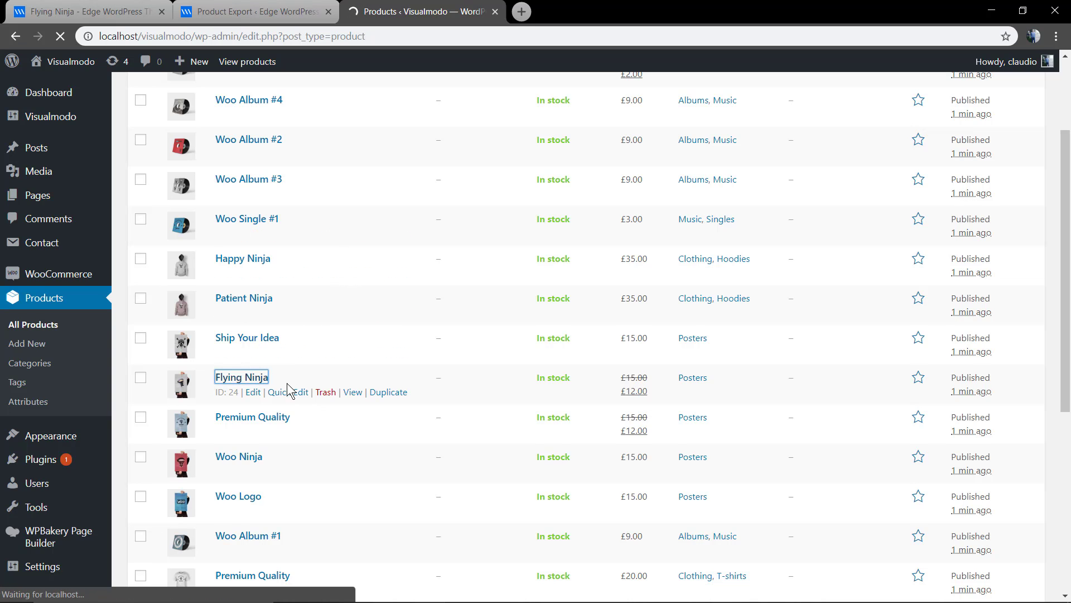
{"action": "scroll", "coordinate": [284, 381], "scroll_direction": "up", "scroll_amount": 1}
{"action": "scroll", "coordinate": [279, 368], "scroll_direction": "up", "scroll_amount": 1}
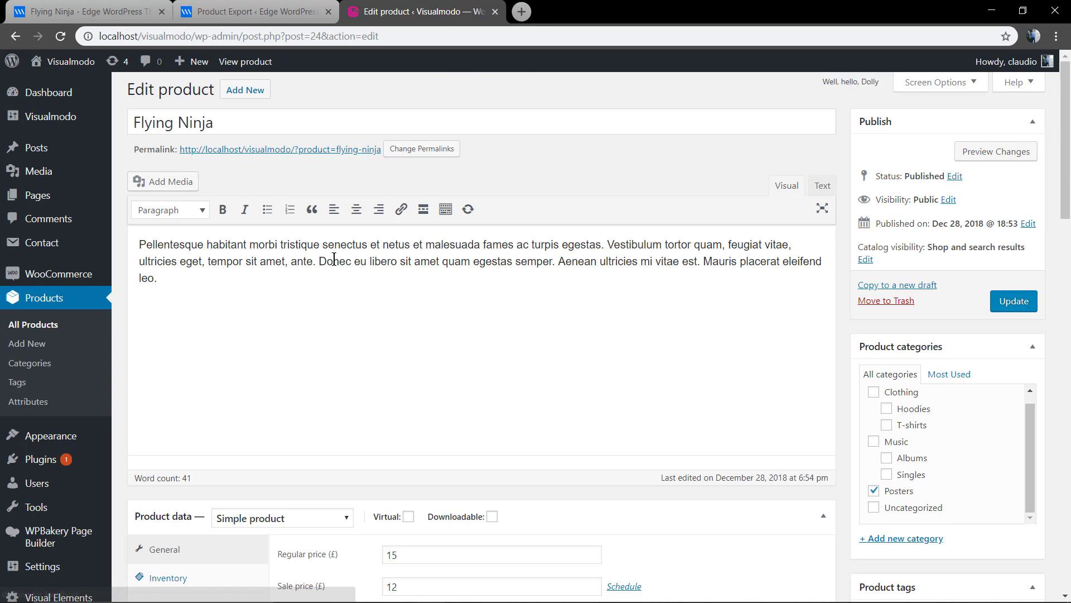
{"action": "scroll", "coordinate": [258, 170], "scroll_direction": "down", "scroll_amount": 3}
{"action": "scroll", "coordinate": [323, 153], "scroll_direction": "down", "scroll_amount": 3}
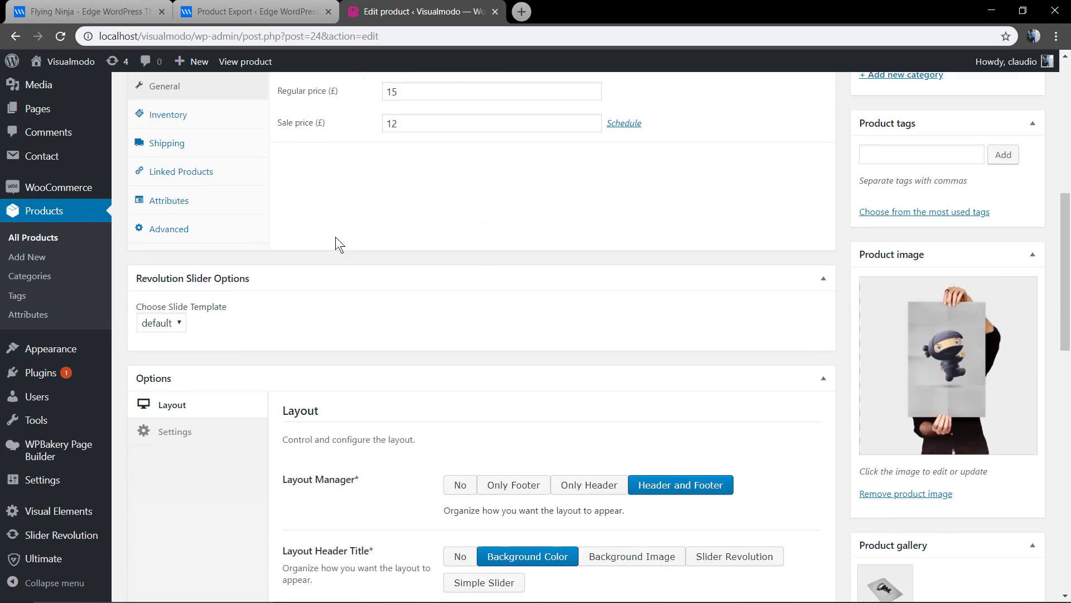
{"action": "scroll", "coordinate": [337, 242], "scroll_direction": "down", "scroll_amount": 3}
{"action": "scroll", "coordinate": [351, 264], "scroll_direction": "down", "scroll_amount": 4}
{"action": "scroll", "coordinate": [360, 269], "scroll_direction": "up", "scroll_amount": 6}
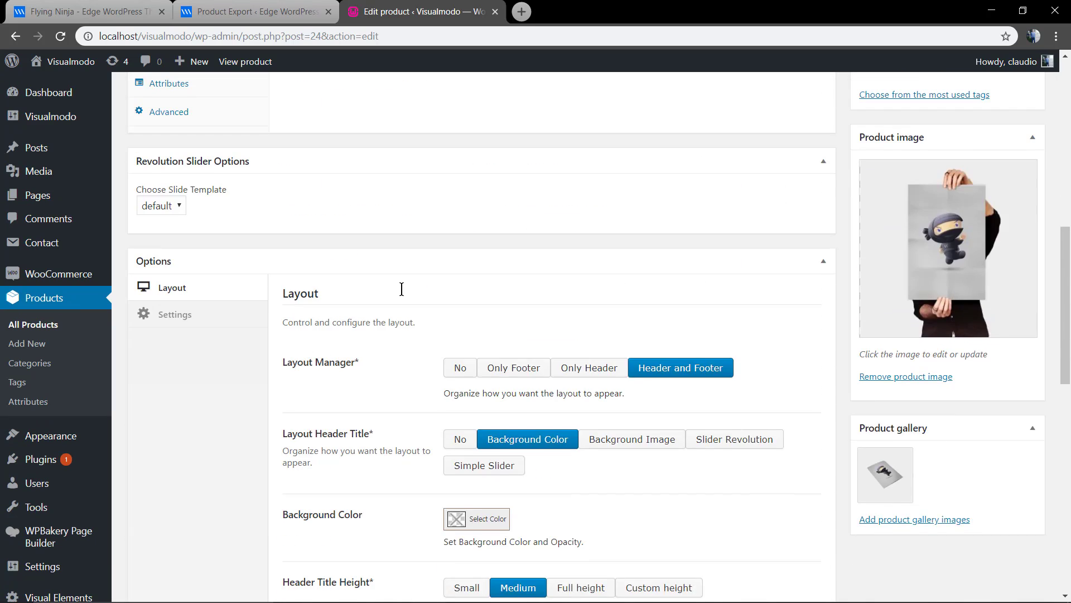
{"action": "scroll", "coordinate": [406, 321], "scroll_direction": "up", "scroll_amount": 3}
{"action": "scroll", "coordinate": [406, 322], "scroll_direction": "up", "scroll_amount": 3}
{"action": "left_click", "coordinate": [306, 149]}
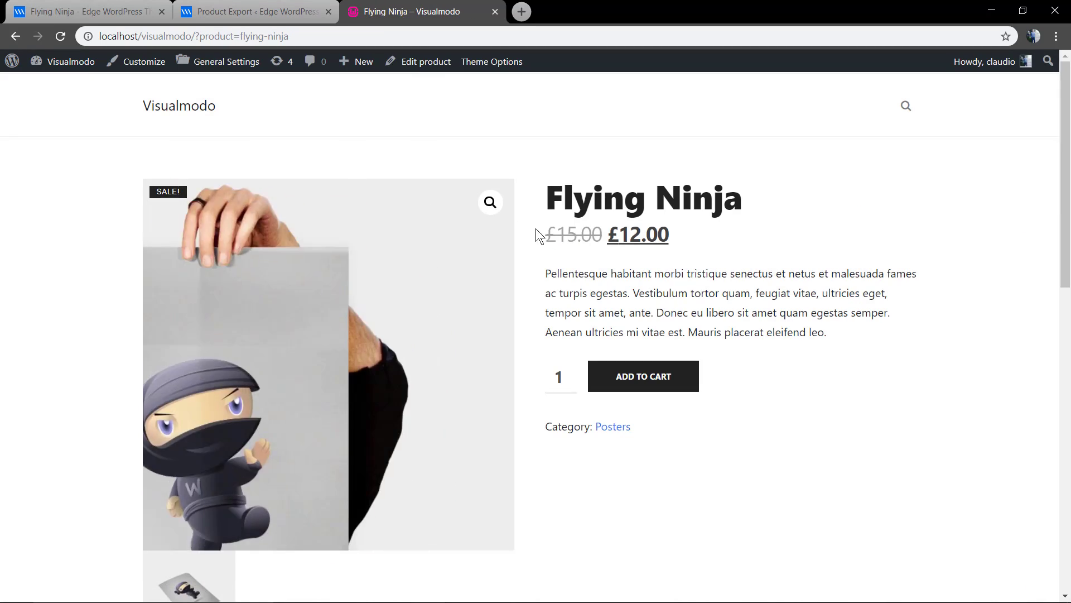
{"action": "scroll", "coordinate": [584, 255], "scroll_direction": "down", "scroll_amount": 5}
{"action": "scroll", "coordinate": [552, 261], "scroll_direction": "down", "scroll_amount": 3}
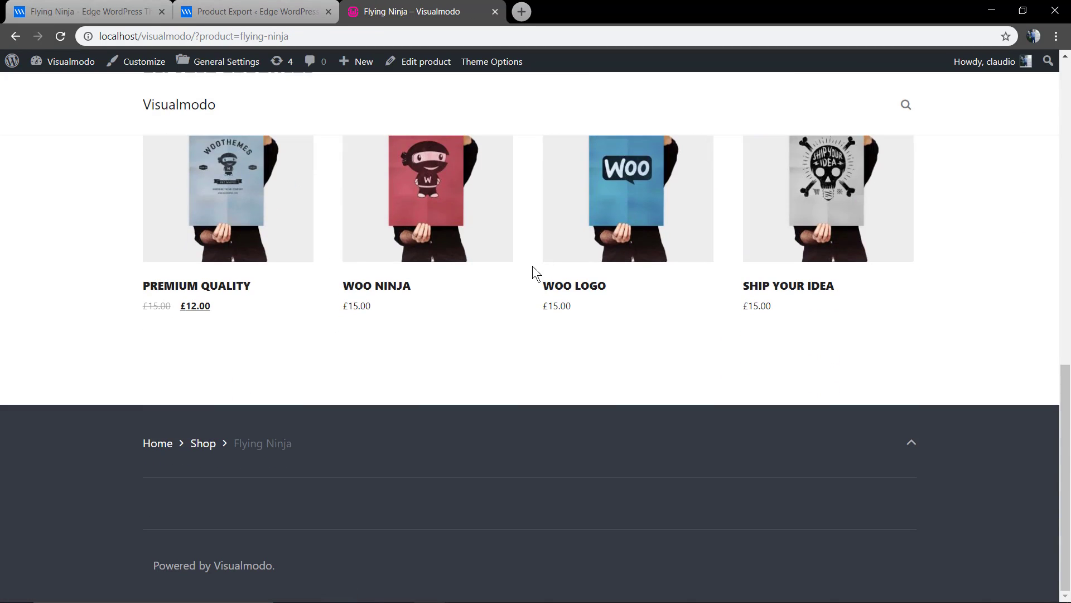
{"action": "scroll", "coordinate": [586, 310], "scroll_direction": "up", "scroll_amount": 10}
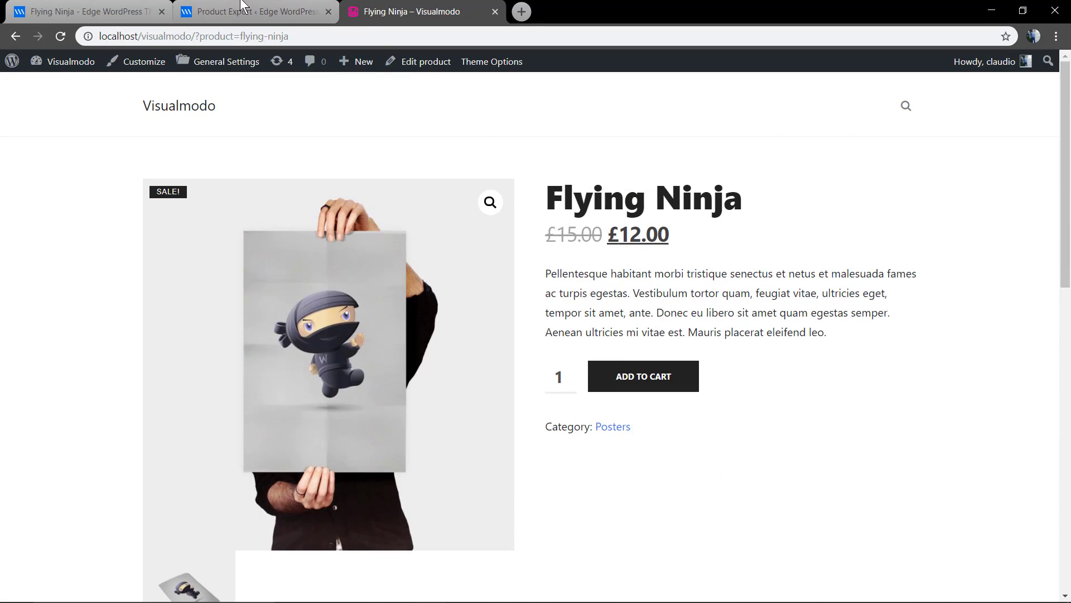
Compare the local Flying Ninja page against the Edge demo's Flying Ninja page.
{"action": "left_click", "coordinate": [251, 11]}
{"action": "left_click", "coordinate": [121, 7]}
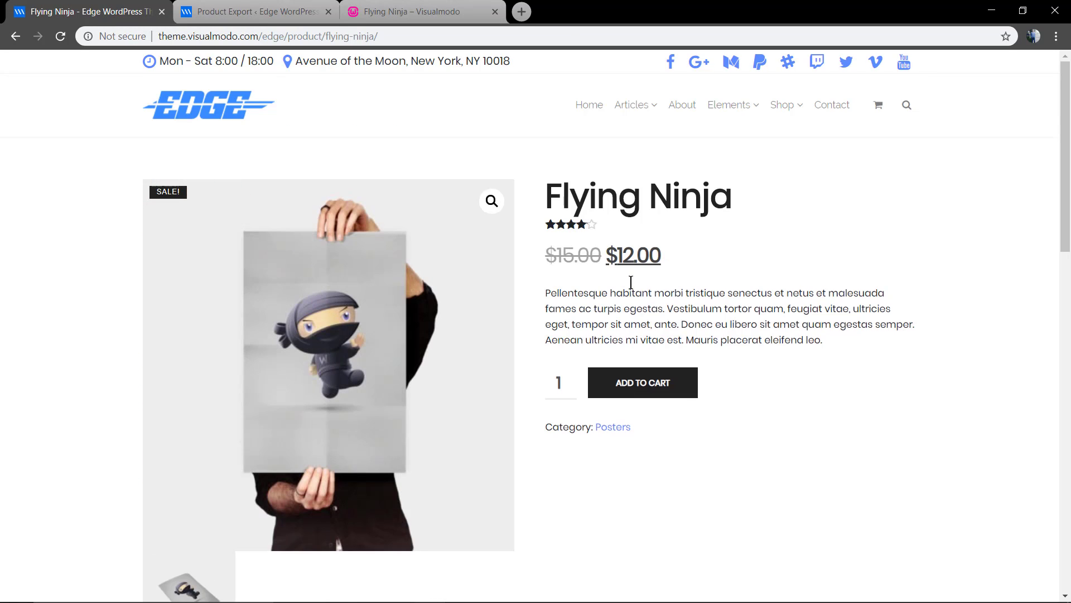
{"action": "scroll", "coordinate": [586, 280], "scroll_direction": "down", "scroll_amount": 8}
{"action": "scroll", "coordinate": [580, 278], "scroll_direction": "down", "scroll_amount": 2}
{"action": "scroll", "coordinate": [570, 300], "scroll_direction": "down", "scroll_amount": 2}
{"action": "scroll", "coordinate": [570, 299], "scroll_direction": "up", "scroll_amount": 2}
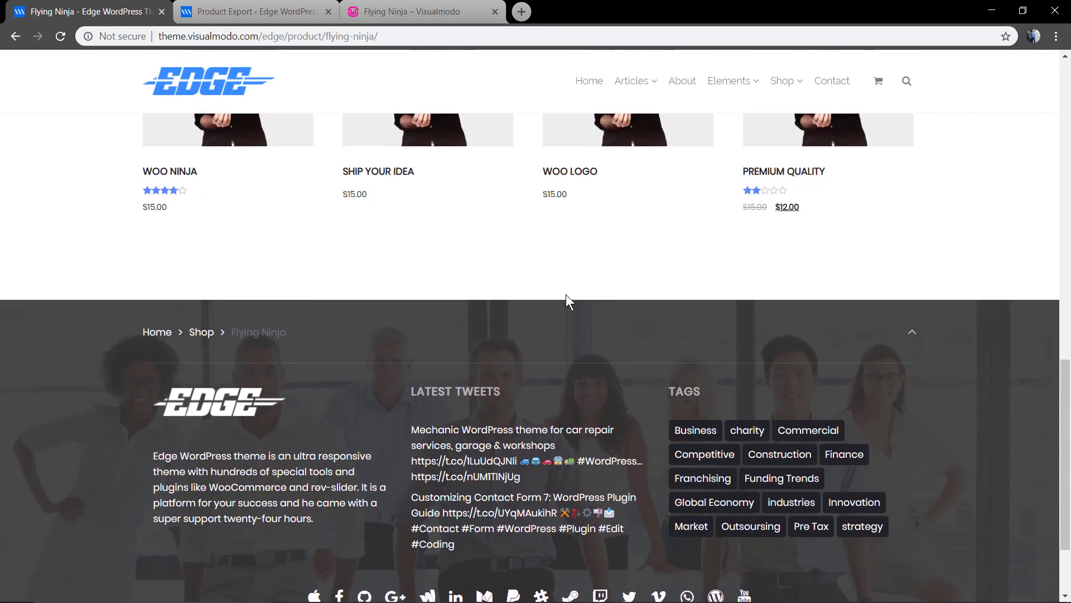
{"action": "scroll", "coordinate": [566, 294], "scroll_direction": "up", "scroll_amount": 8}
{"action": "scroll", "coordinate": [566, 295], "scroll_direction": "up", "scroll_amount": 2}
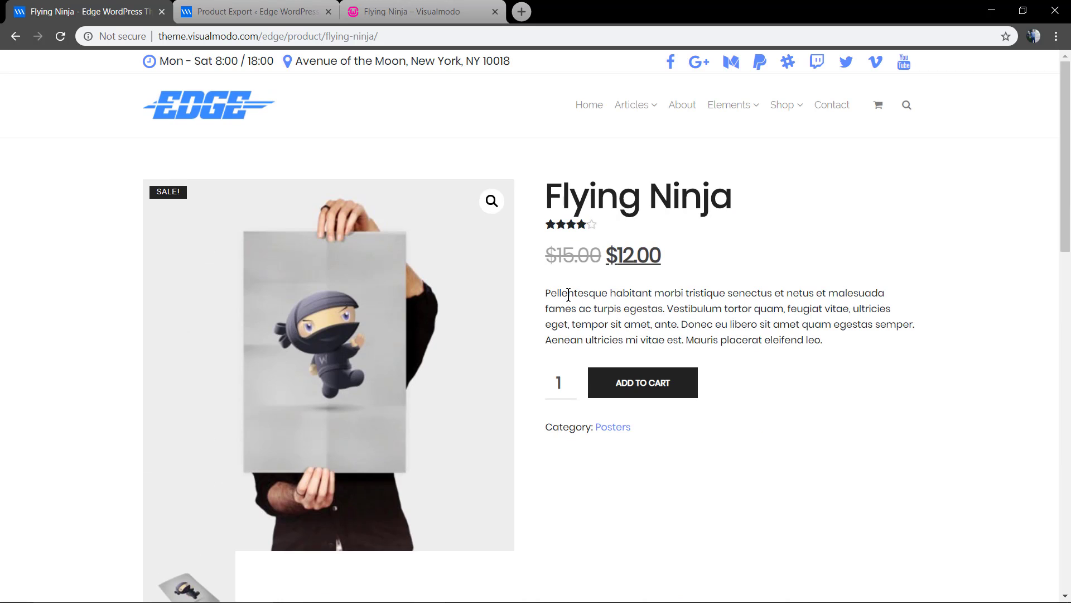